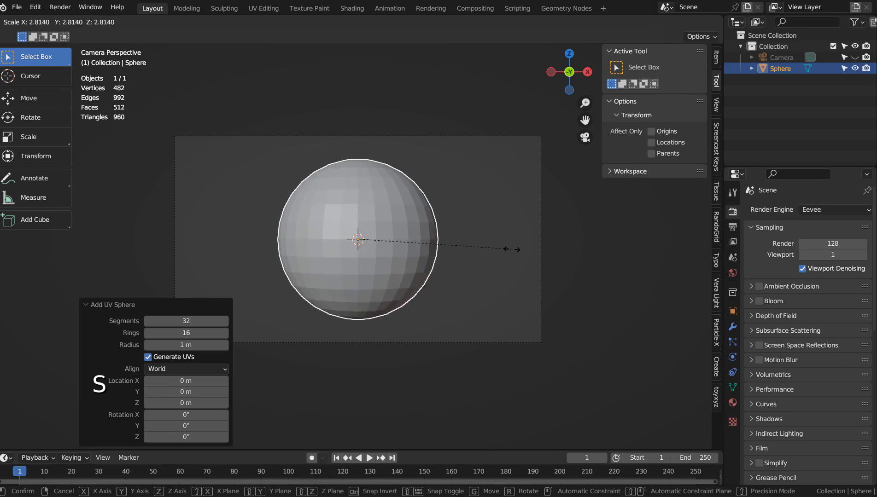
- Scale the UV sphere up to about 2.81 and smooth it with level 3 subdivision and smooth shading
{"action": "left_click", "coordinate": [514, 249]}
{"action": "key", "text": "ctrl+3"}
{"action": "right_click", "coordinate": [397, 203]}
{"action": "left_click", "coordinate": [396, 203]}
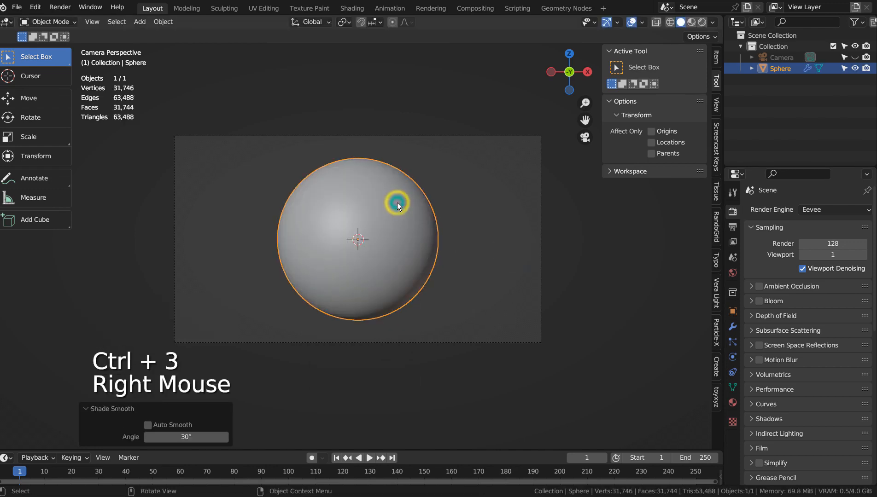
- Set the sphere's Subdivision modifier render level to 3 and render the image from the camera
{"action": "left_click", "coordinate": [732, 326]}
{"action": "left_click", "coordinate": [855, 268]}
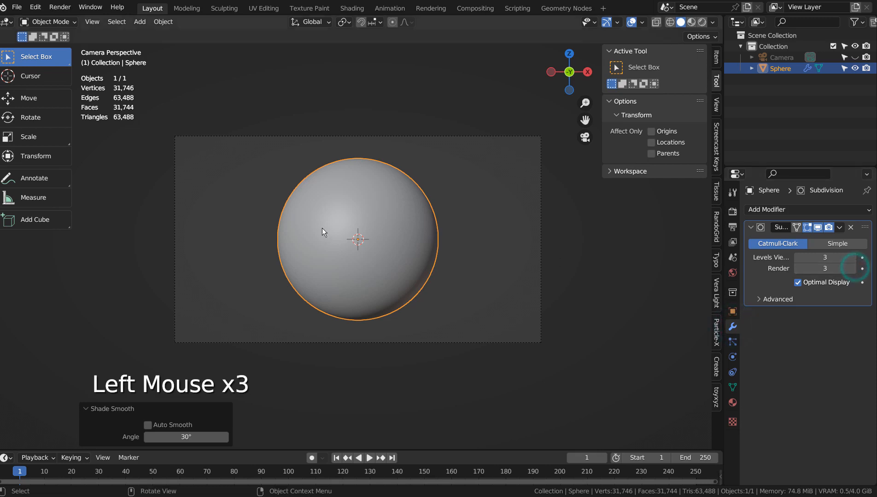
{"action": "key", "text": "F12"}
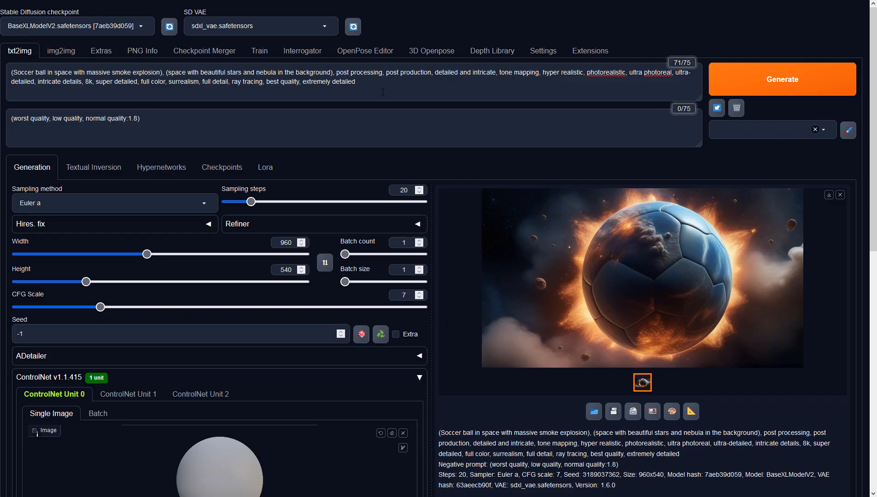
- Switch to the Stable Diffusion web UI and review the txt2img prompt, negative prompt, width and height
{"action": "left_click", "coordinate": [379, 89]}
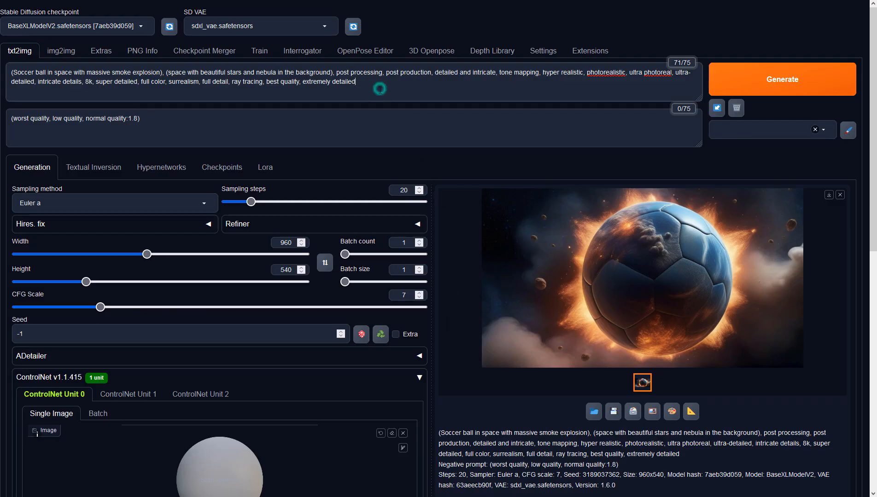
{"action": "left_click", "coordinate": [362, 127]}
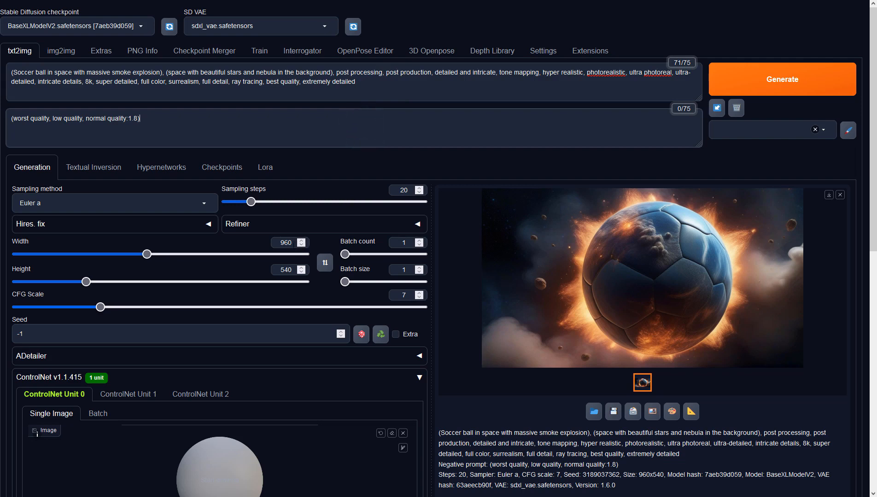
{"action": "left_click", "coordinate": [293, 245]}
{"action": "left_click", "coordinate": [291, 270]}
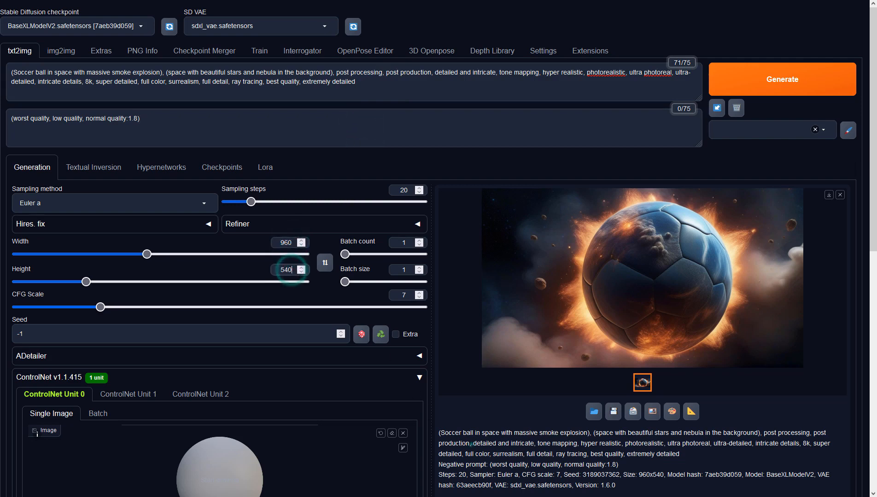
{"action": "left_click", "coordinate": [471, 445]}
- Set ControlNet Unit 0 to Depth control with preprocessor none and model sai_xl_depth_256lora for the sphere image
{"action": "scroll", "coordinate": [453, 371], "scroll_direction": "down", "scroll_amount": 6}
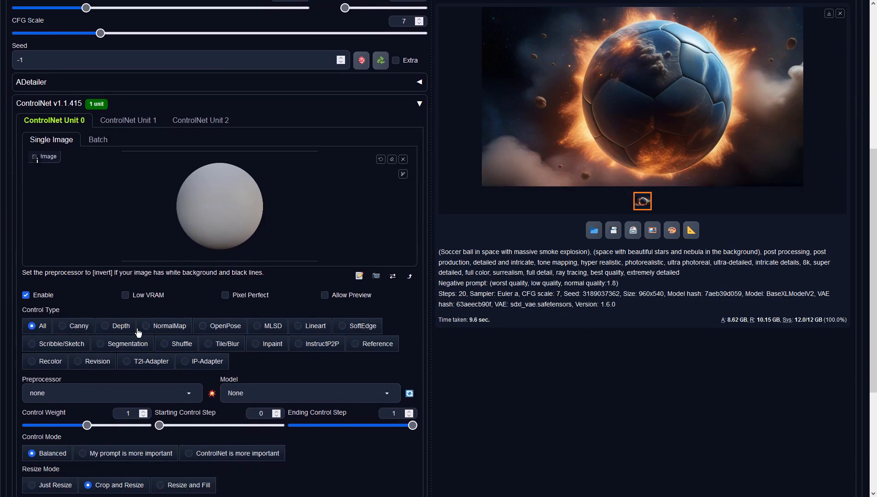
{"action": "left_click", "coordinate": [121, 328]}
{"action": "left_click", "coordinate": [190, 392]}
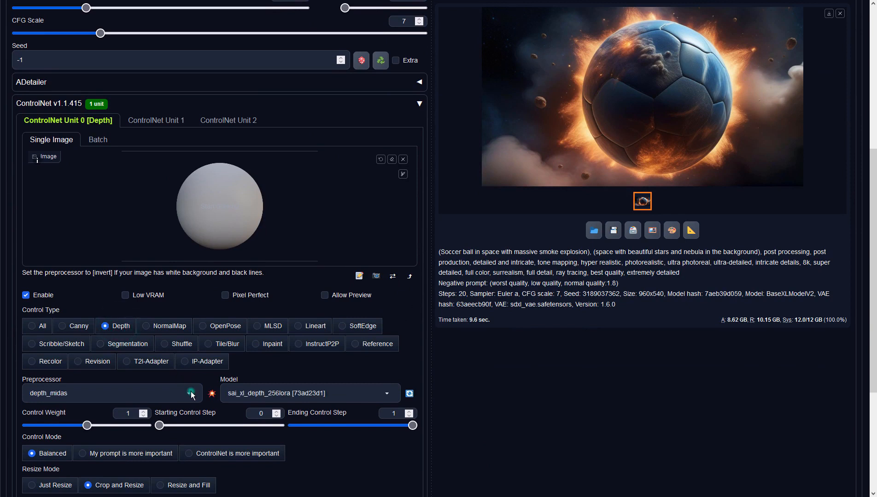
{"action": "left_click", "coordinate": [44, 341]}
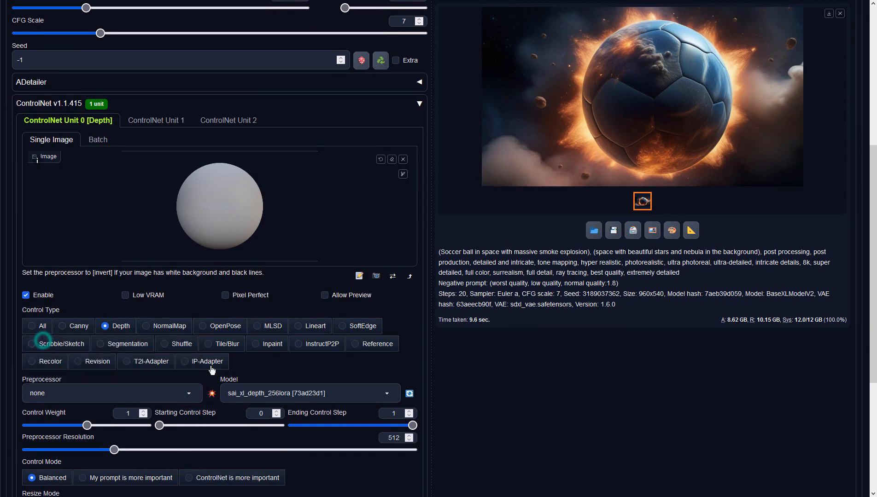
{"action": "left_click", "coordinate": [284, 394]}
{"action": "left_click", "coordinate": [261, 376]}
{"action": "left_click", "coordinate": [531, 306]}
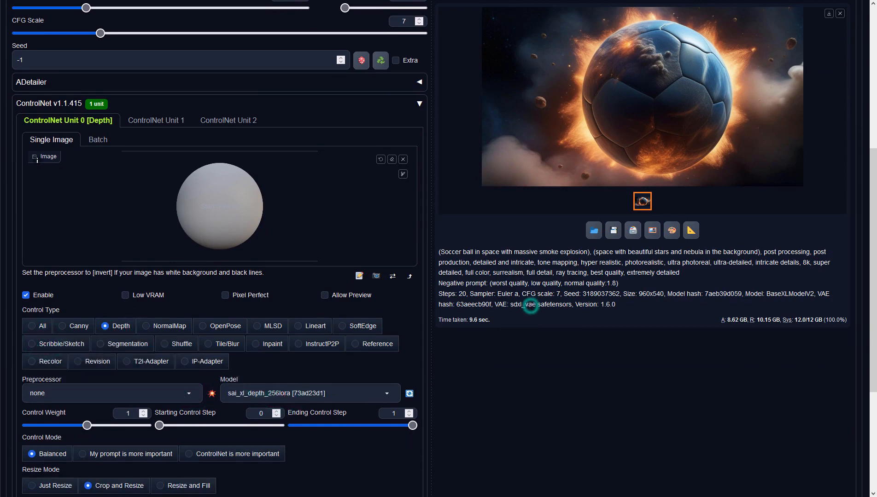
- Generate the txt2img image and inspect the result at full size
{"action": "scroll", "coordinate": [530, 306], "scroll_direction": "up", "scroll_amount": 6}
{"action": "left_click", "coordinate": [746, 82]}
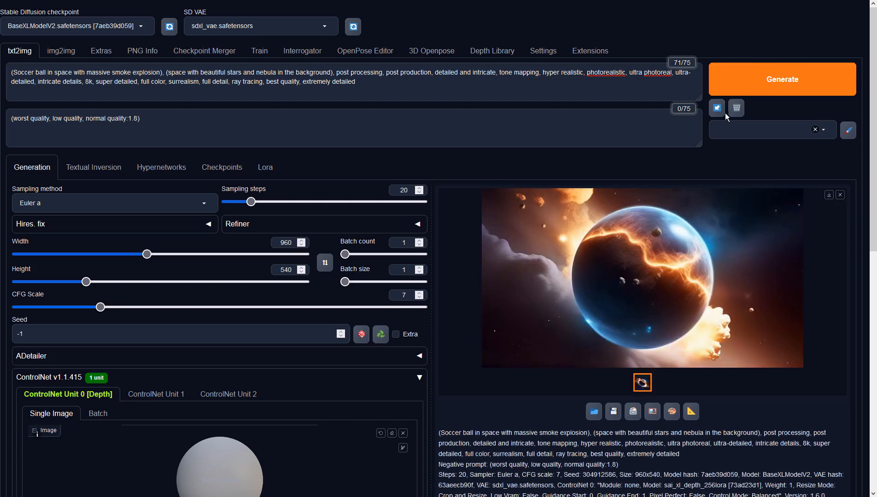
{"action": "left_click", "coordinate": [688, 243]}
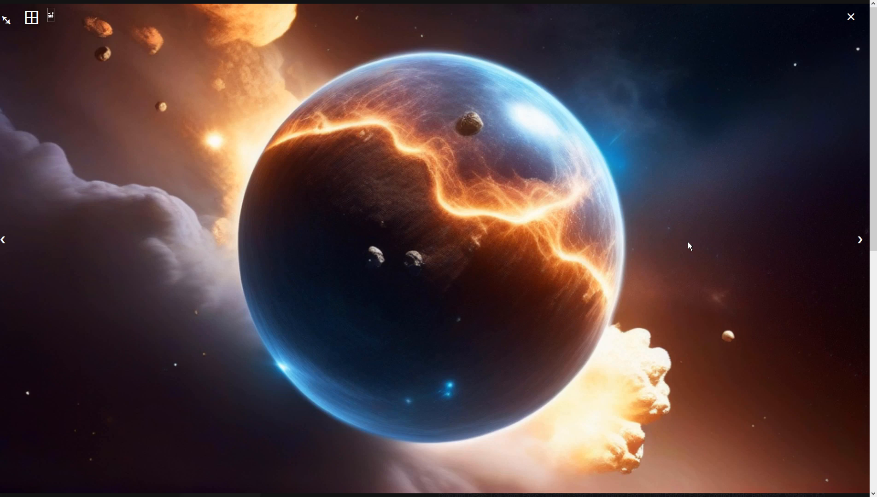
{"action": "left_click", "coordinate": [687, 242]}
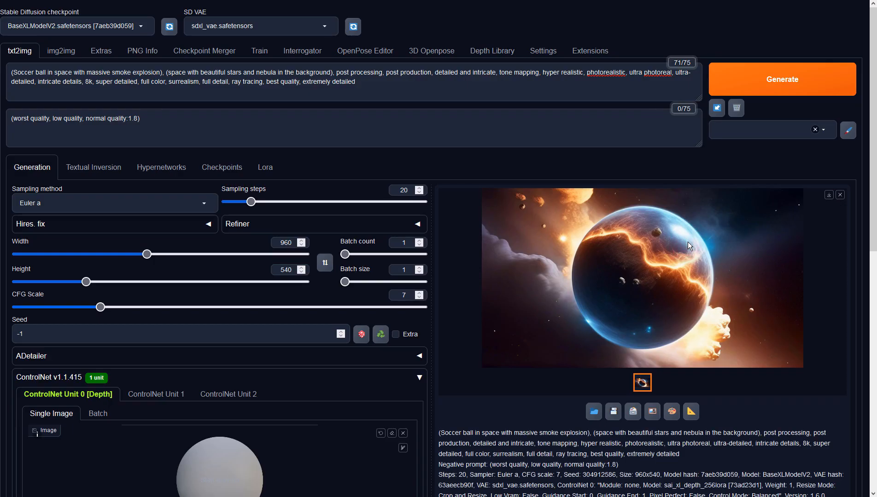
- Send the generated image and its prompts to img2img and check the generation settings there
{"action": "left_click", "coordinate": [652, 412]}
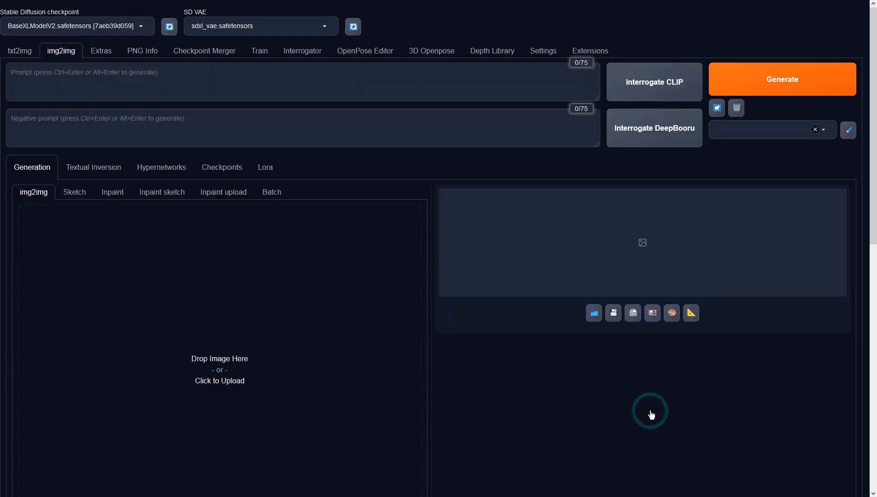
{"action": "scroll", "coordinate": [440, 258], "scroll_direction": "down", "scroll_amount": 4}
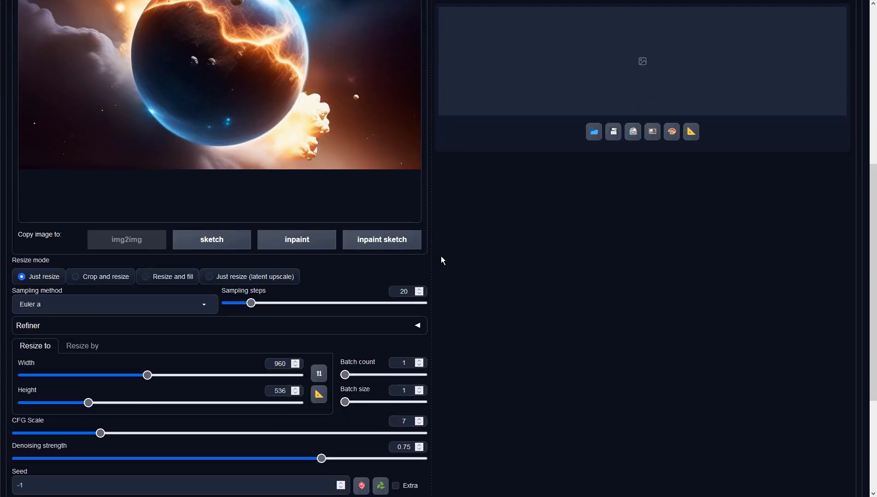
{"action": "scroll", "coordinate": [441, 257], "scroll_direction": "up", "scroll_amount": 4}
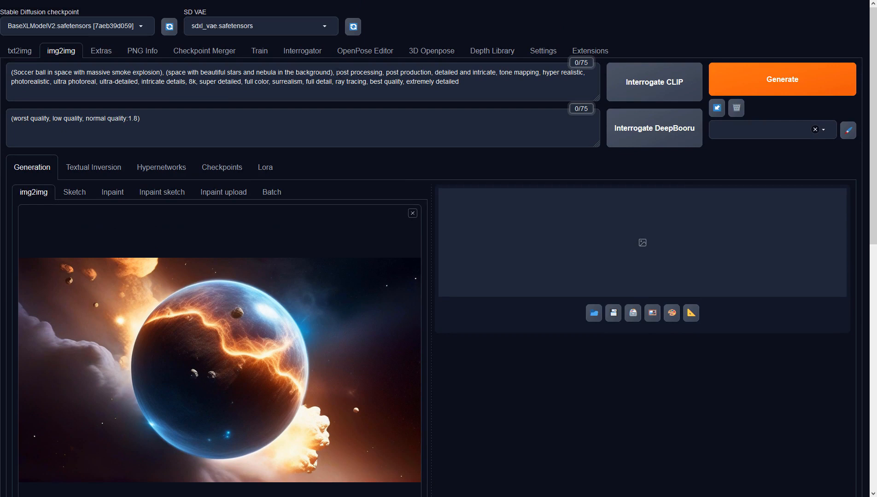
- Insert "(clearly visible soccer ball:1.5)," into the img2img prompt before "post processing"
{"action": "left_click", "coordinate": [335, 72]}
{"action": "type", "text": "(clear"}
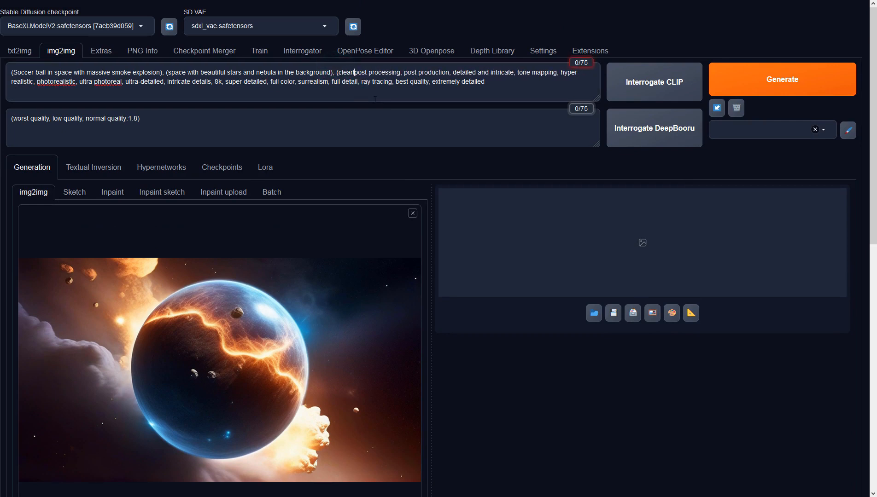
{"action": "type", "text": "ly visible soccer b"}
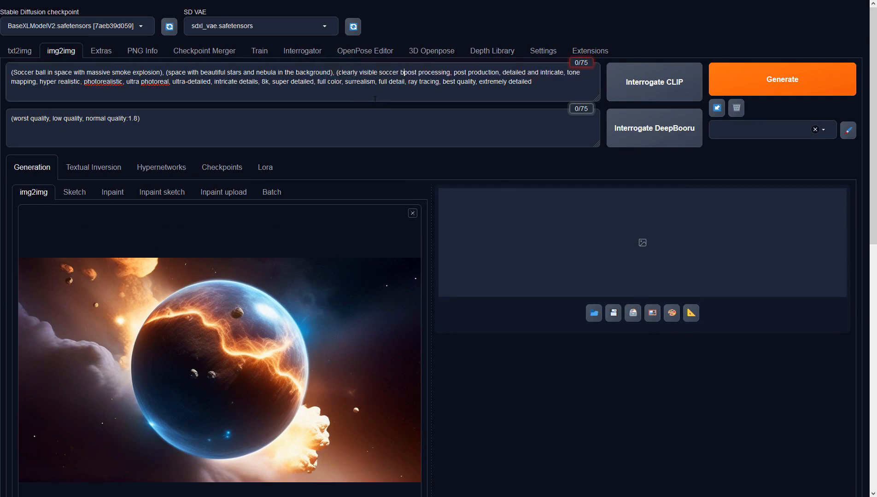
{"action": "type", "text": "all:1.5),"}
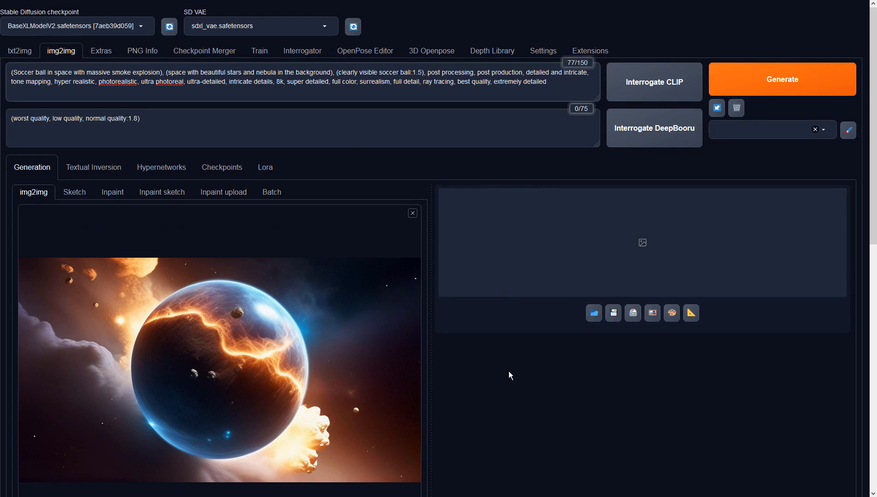
- Set the img2img sampling method to DPM++ 2M Karras
{"action": "scroll", "coordinate": [508, 371], "scroll_direction": "down", "scroll_amount": 7}
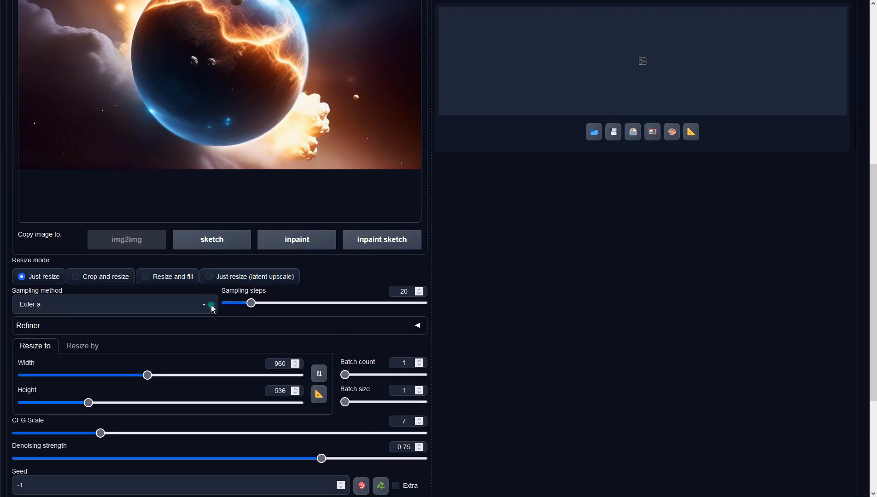
{"action": "left_click", "coordinate": [213, 309]}
{"action": "scroll", "coordinate": [59, 78], "scroll_direction": "up", "scroll_amount": 2}
{"action": "left_click", "coordinate": [43, 19]}
{"action": "scroll", "coordinate": [465, 240], "scroll_direction": "down", "scroll_amount": 3}
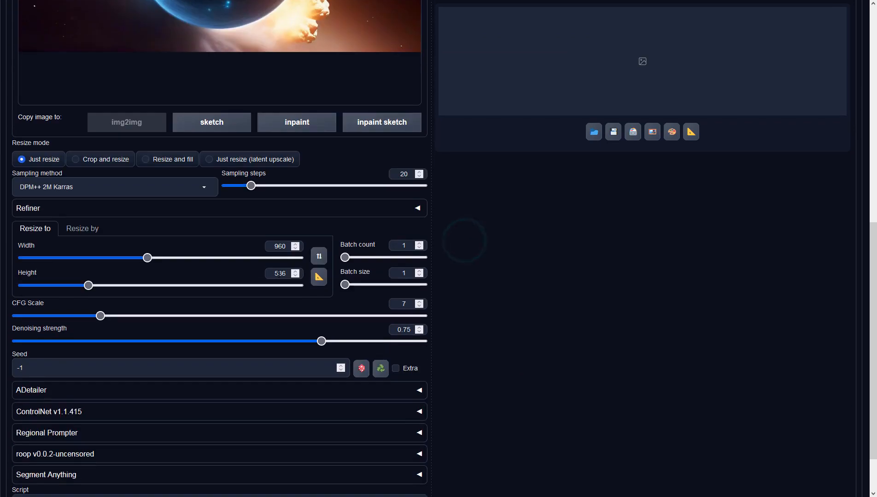
- Match the output size to the input image at 960 × 540 and set the denoising strength to 0.9
{"action": "left_click", "coordinate": [318, 276]}
{"action": "left_click_drag", "start_coordinate": [321, 341], "coordinate": [382, 343]}
{"action": "left_click", "coordinate": [462, 342]}
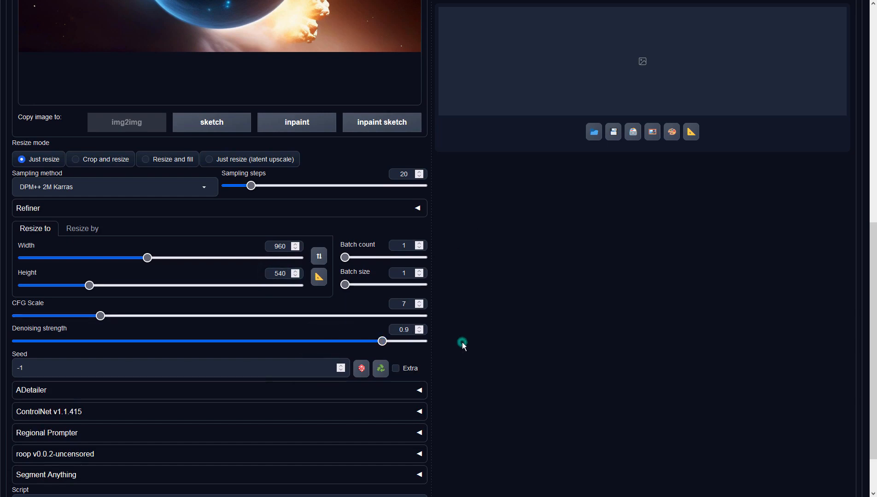
- Generate the img2img image with these settings and inspect the result at full size
{"action": "scroll", "coordinate": [462, 342], "scroll_direction": "up", "scroll_amount": 10}
{"action": "left_click", "coordinate": [737, 91]}
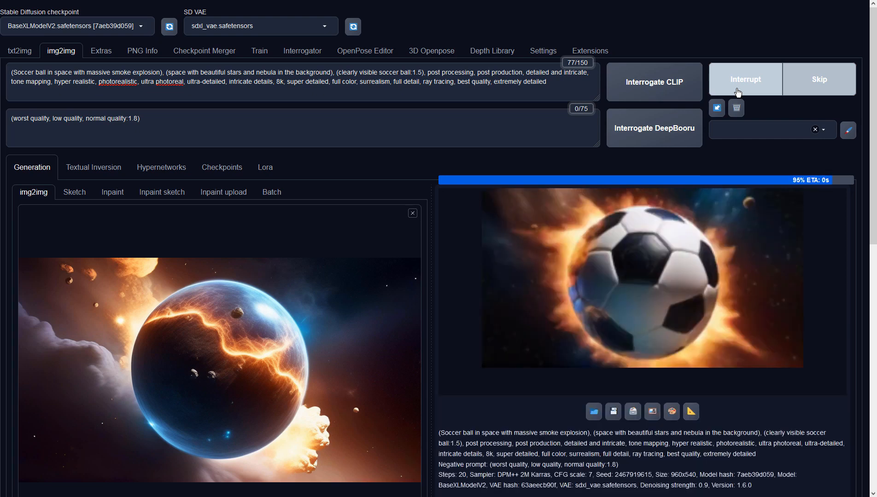
{"action": "left_click", "coordinate": [695, 243]}
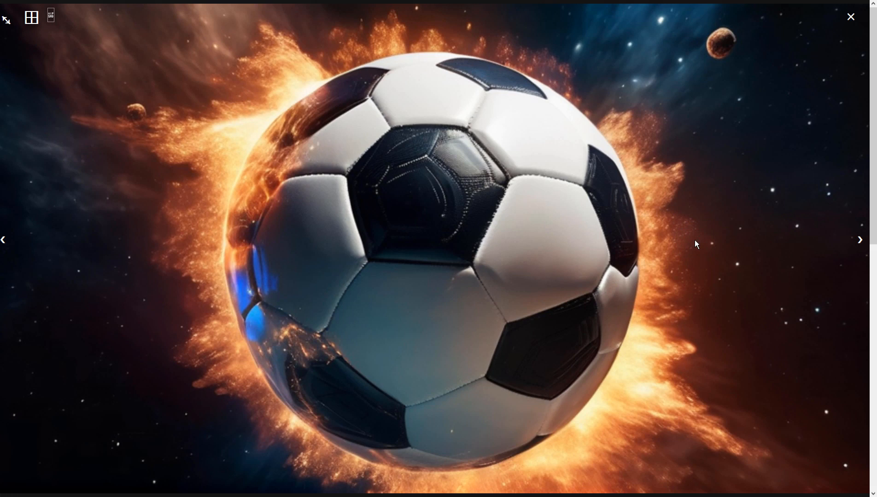
{"action": "left_click", "coordinate": [694, 240]}
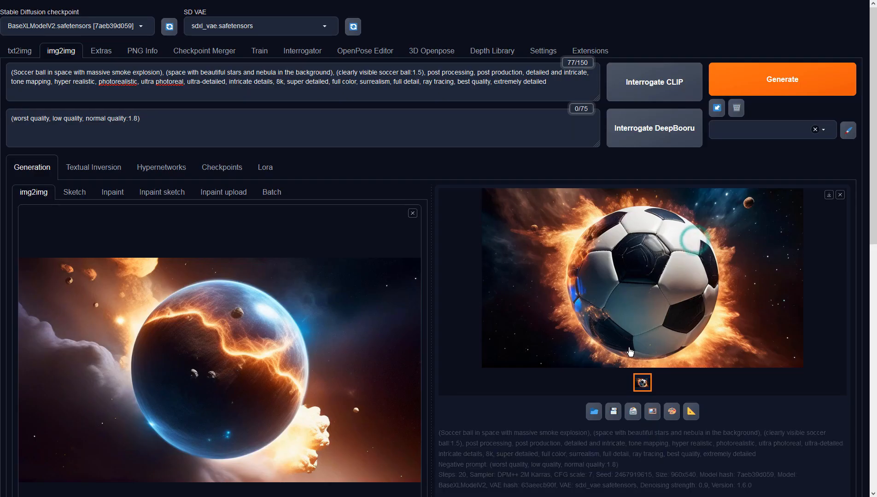
- Use the generated soccer ball image as the new img2img input, generate from it and inspect the result enlarged
{"action": "left_click", "coordinate": [652, 418]}
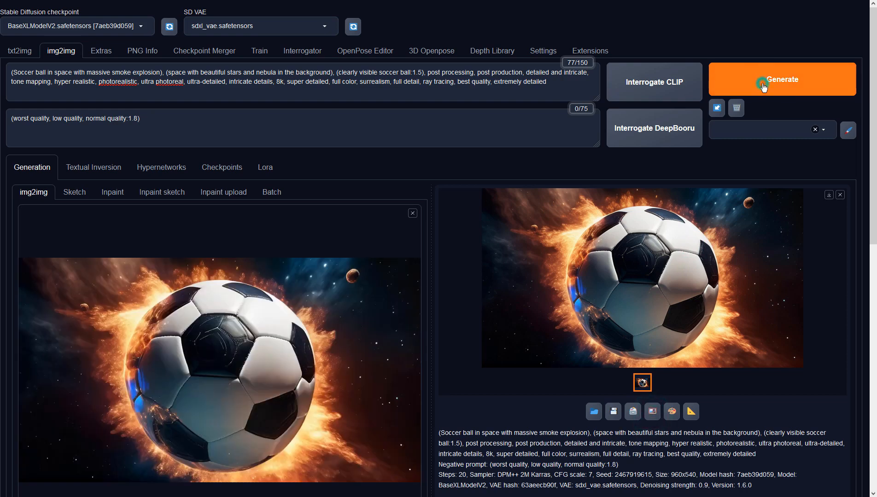
{"action": "left_click", "coordinate": [763, 85]}
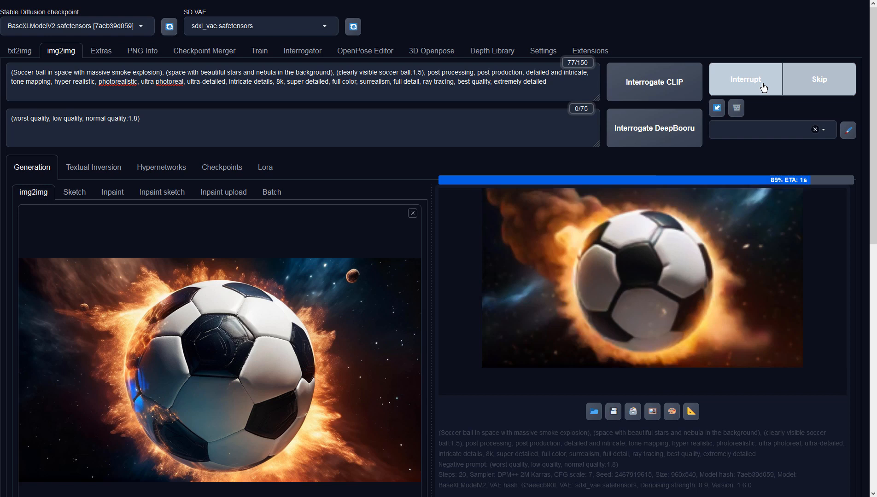
{"action": "left_click", "coordinate": [707, 257]}
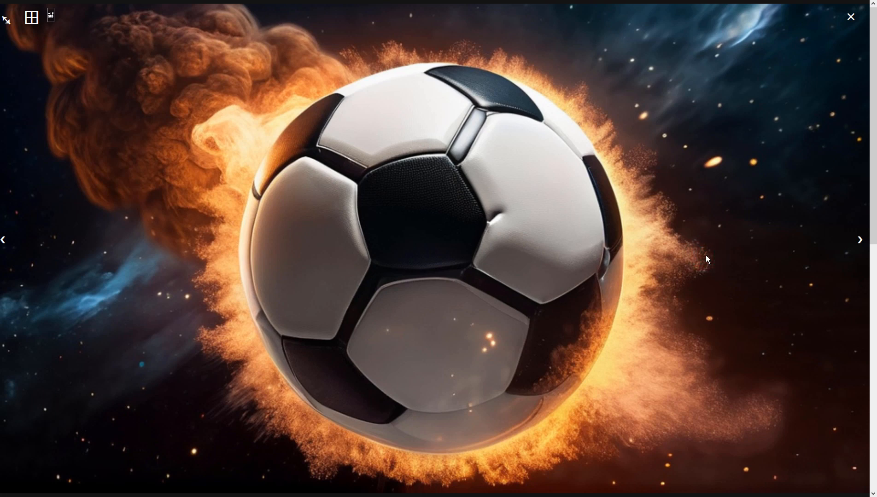
{"action": "left_click", "coordinate": [706, 256]}
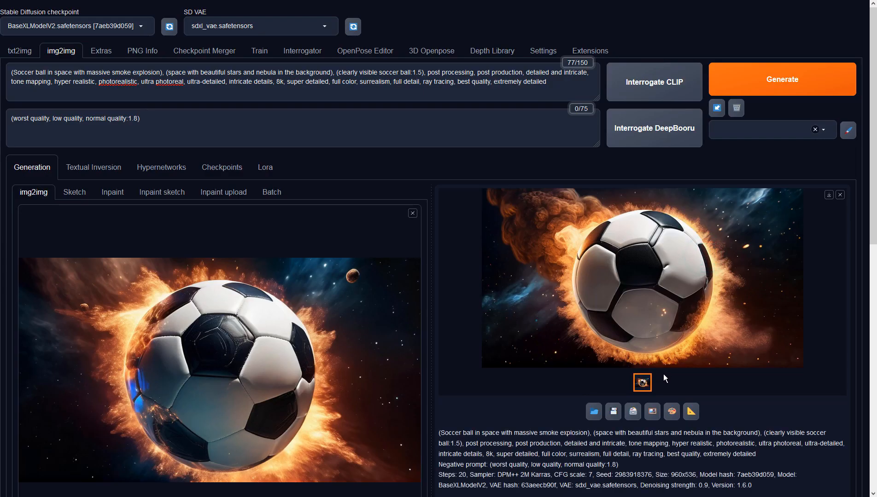
- Generate another variation from the same soccer ball input and inspect it enlarged
{"action": "left_click", "coordinate": [752, 85]}
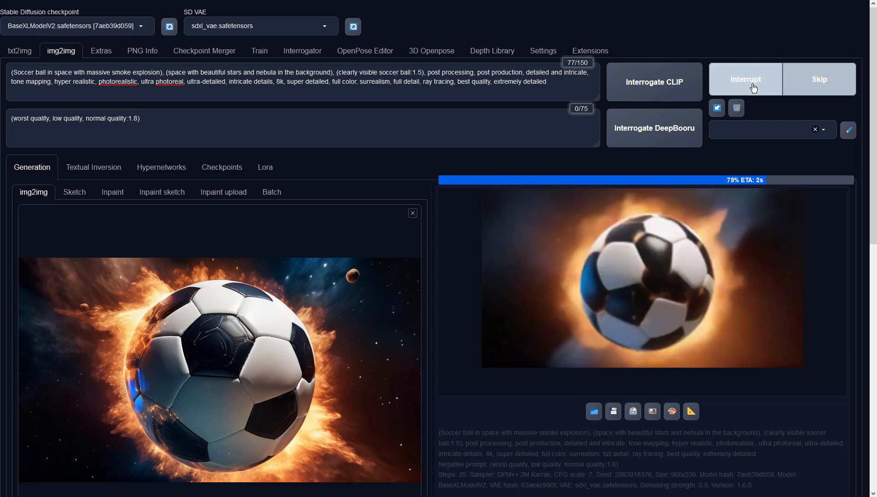
{"action": "left_click", "coordinate": [706, 243]}
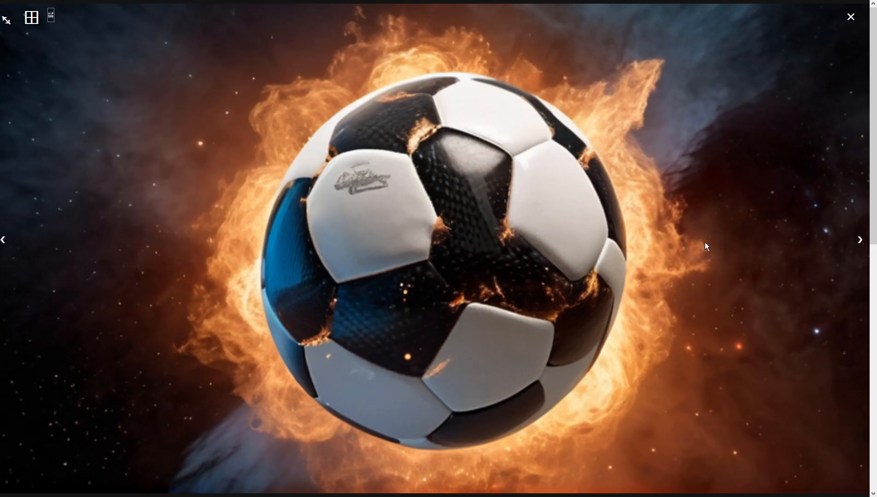
{"action": "left_click", "coordinate": [705, 242]}
- Append ", bad soccer ball pattern" to the negative prompt, then regenerate the image and view it enlarged
{"action": "left_click", "coordinate": [263, 123]}
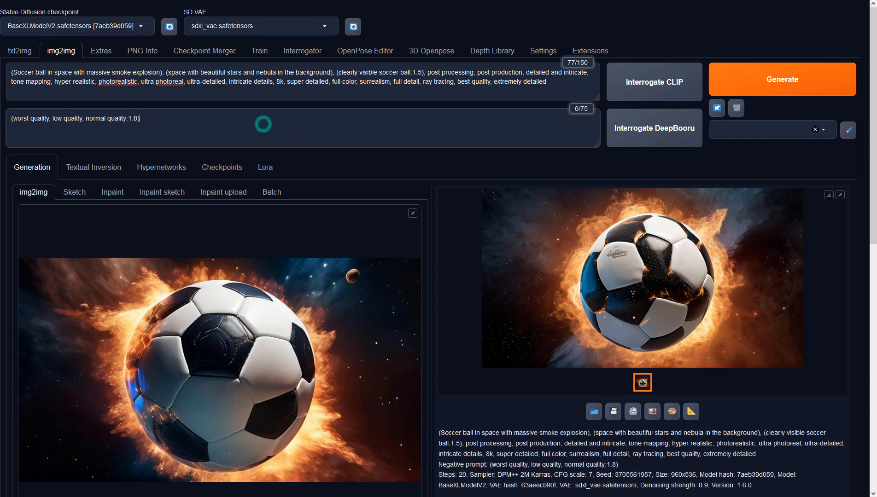
{"action": "type", "text": ", bad soccer ball pattern"}
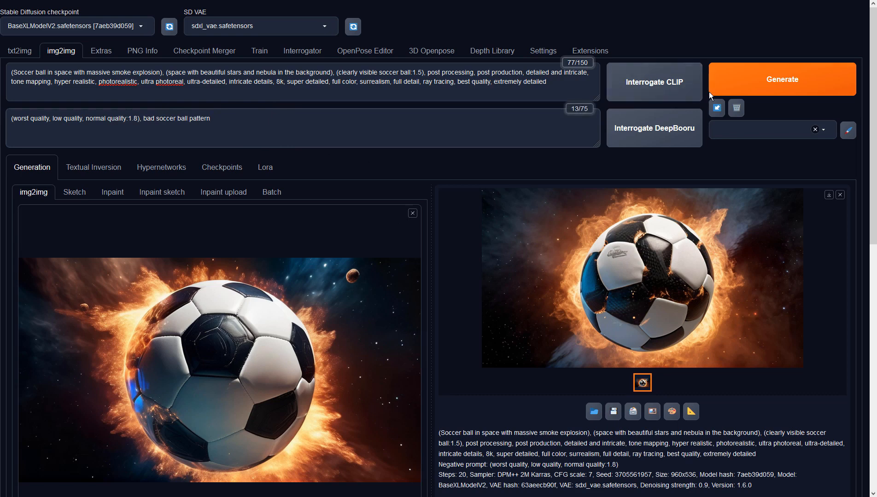
{"action": "left_click", "coordinate": [724, 90]}
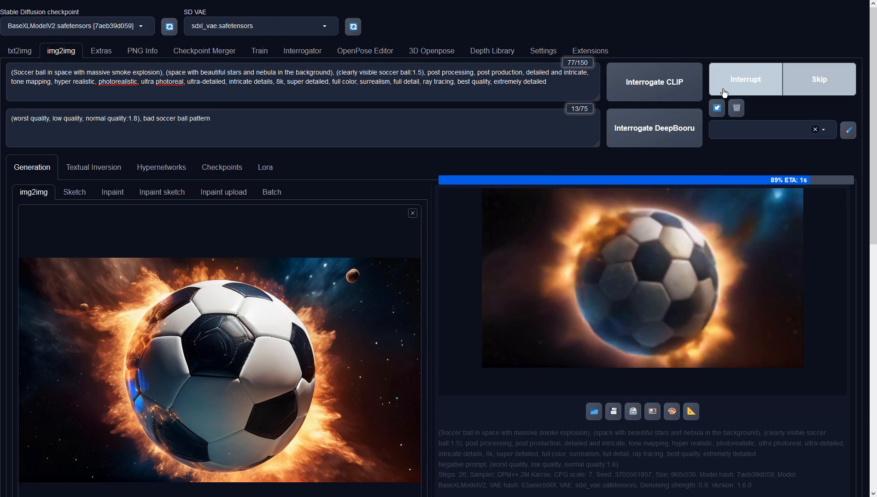
{"action": "left_click", "coordinate": [692, 262]}
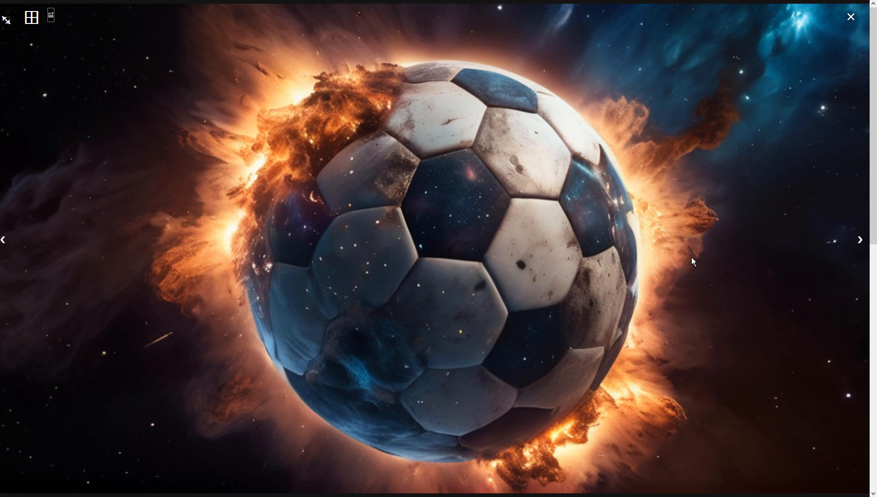
- Send the generated starry-panelled soccer ball image back as the img2img input, generate from it and inspect the result enlarged
{"action": "left_click", "coordinate": [693, 261]}
{"action": "left_click", "coordinate": [651, 411]}
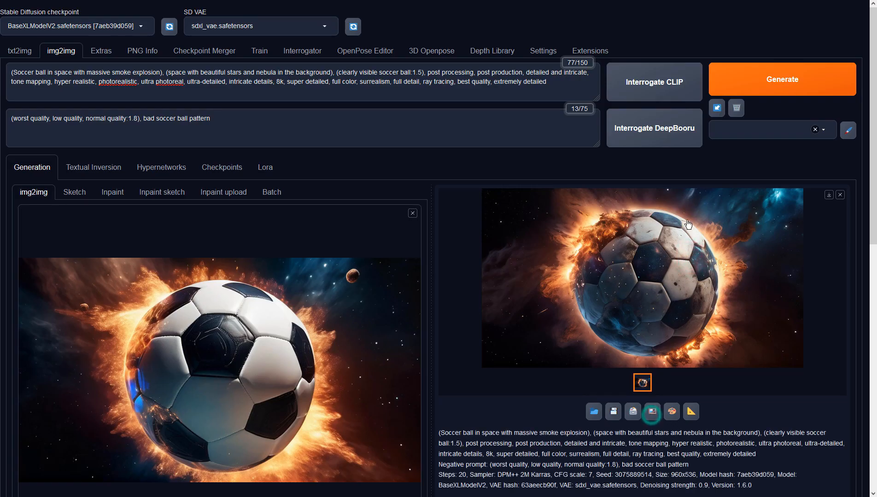
{"action": "left_click", "coordinate": [746, 82]}
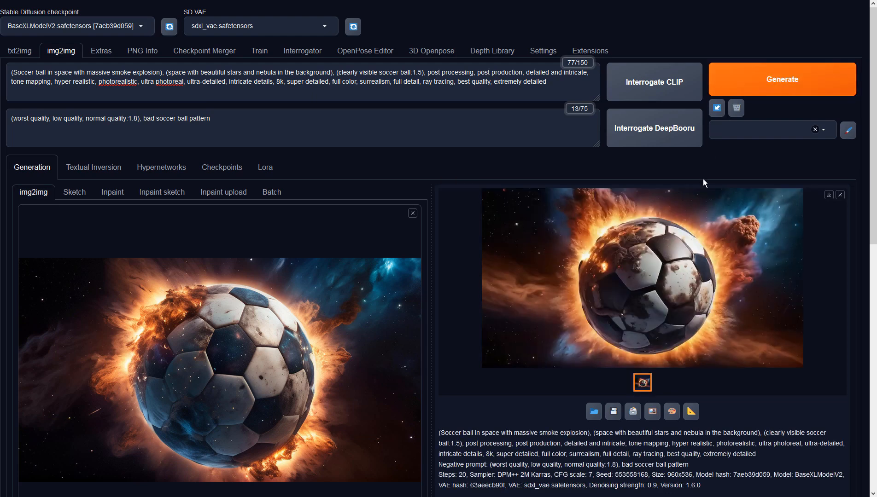
{"action": "left_click", "coordinate": [701, 203]}
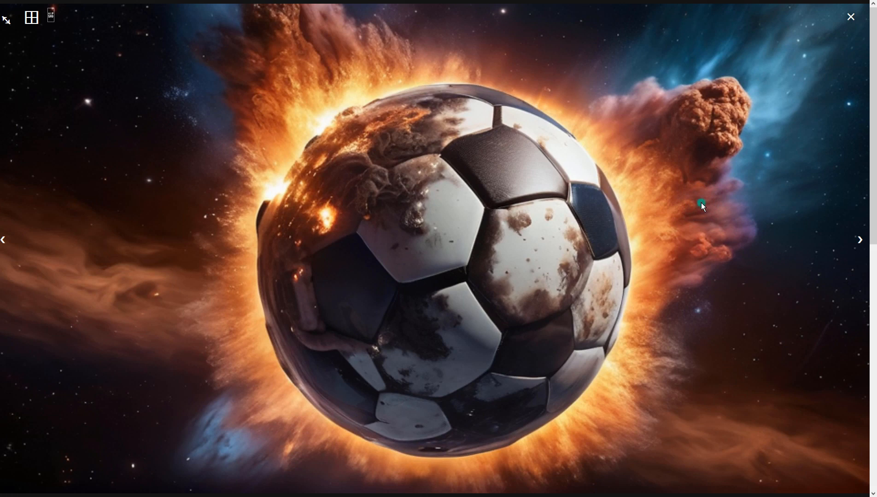
{"action": "left_click", "coordinate": [701, 202]}
- Use the new scorched soccer ball result as the img2img input, generate another version and inspect it at full size
{"action": "left_click", "coordinate": [653, 412]}
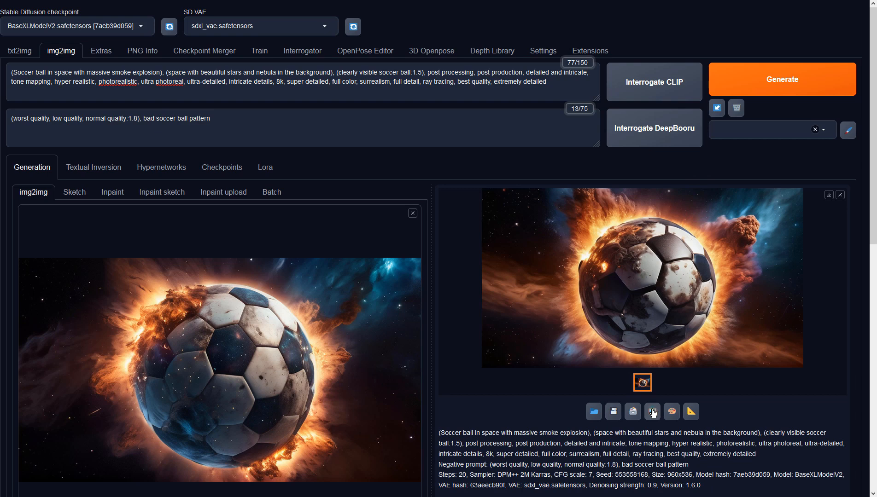
{"action": "left_click", "coordinate": [757, 85]}
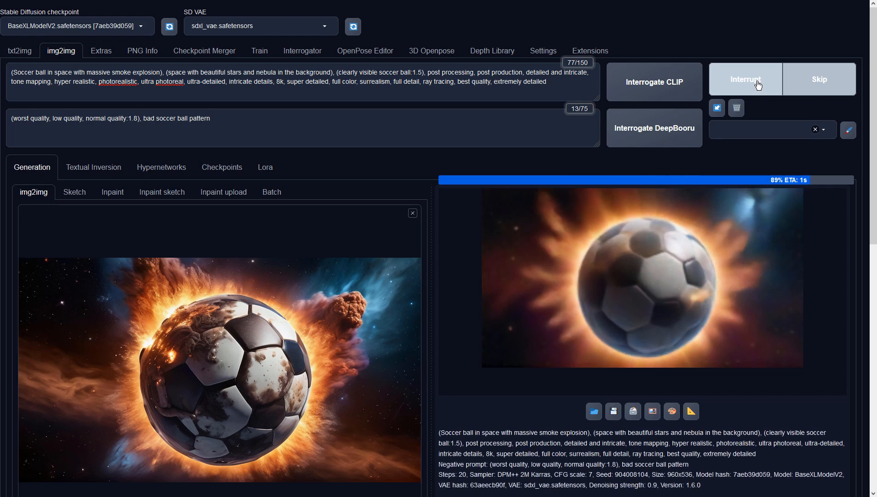
{"action": "left_click", "coordinate": [714, 227]}
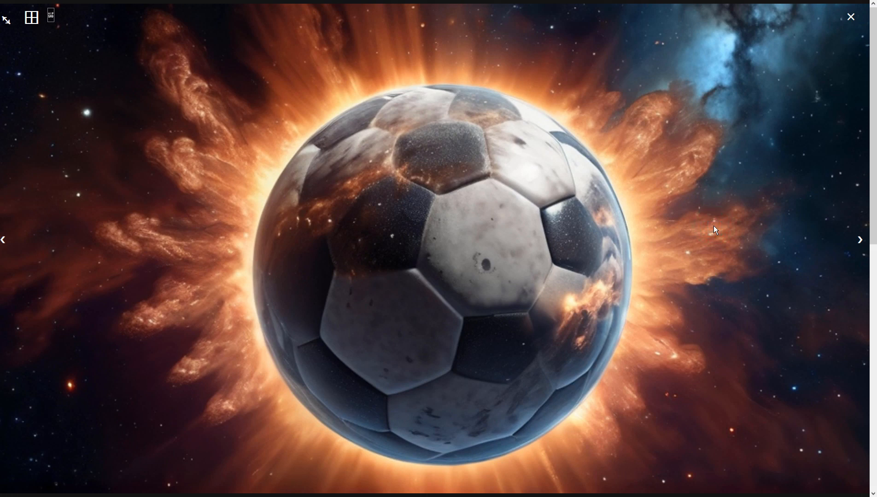
{"action": "left_click", "coordinate": [714, 227]}
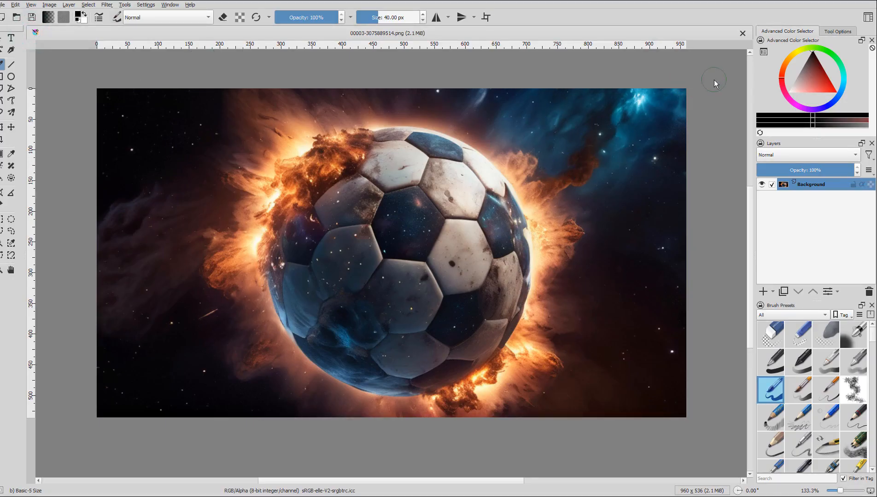
- Apply the Auto Contrast filter to 00003-3075889514.png in Krita
{"action": "left_click", "coordinate": [107, 4]}
{"action": "mouse_move", "coordinate": [121, 35]}
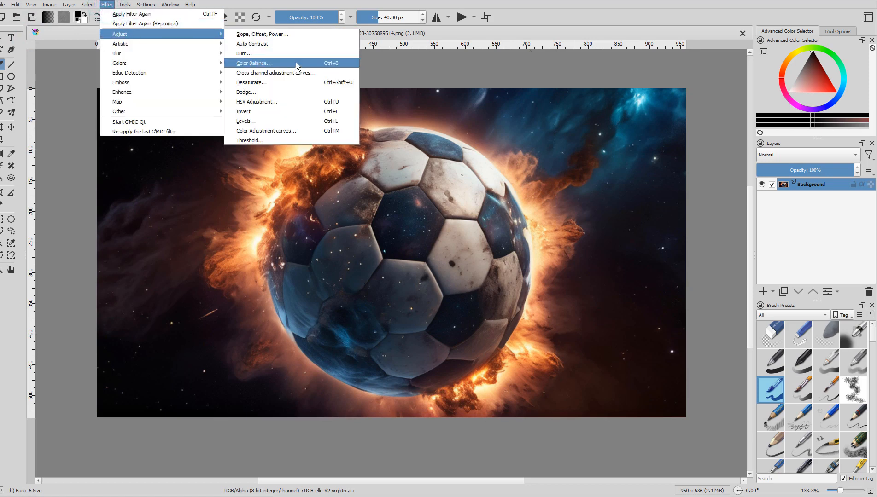
{"action": "left_click", "coordinate": [298, 47]}
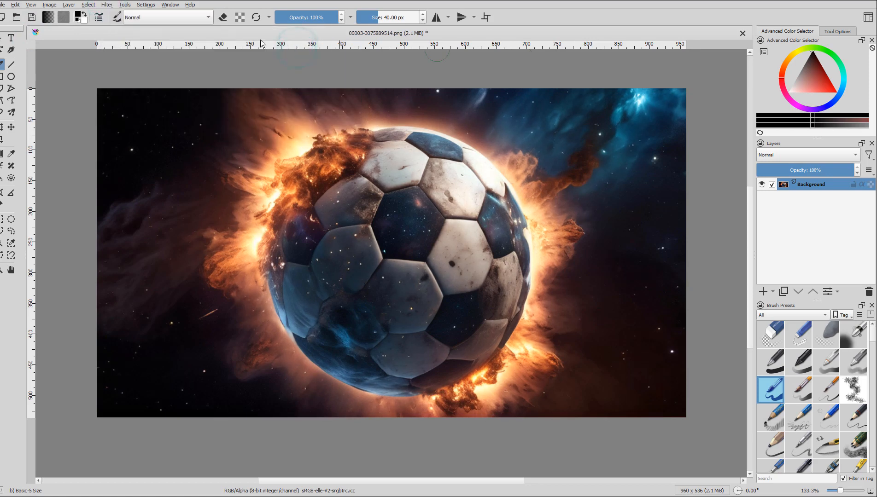
- Apply a cross-channel adjustment raising Saturation driven by Lightness, with curve points at input 26, output 40 and input 98, output 28
{"action": "left_click", "coordinate": [105, 4]}
{"action": "mouse_move", "coordinate": [120, 36]}
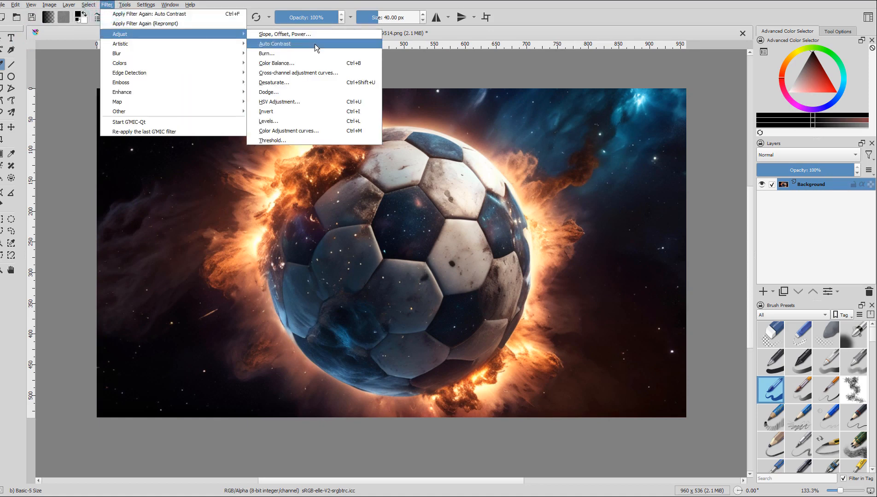
{"action": "left_click", "coordinate": [321, 75]}
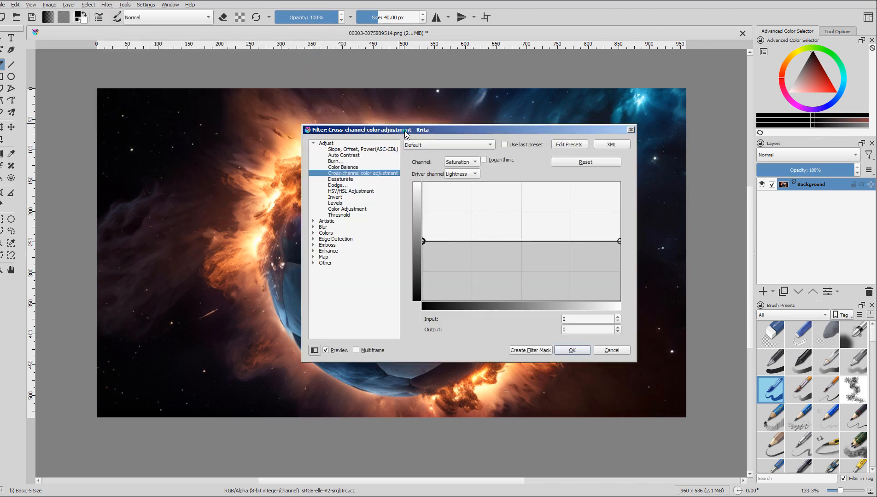
{"action": "left_click_drag", "start_coordinate": [404, 131], "coordinate": [607, 82]}
{"action": "left_click_drag", "start_coordinate": [626, 191], "coordinate": [676, 168]}
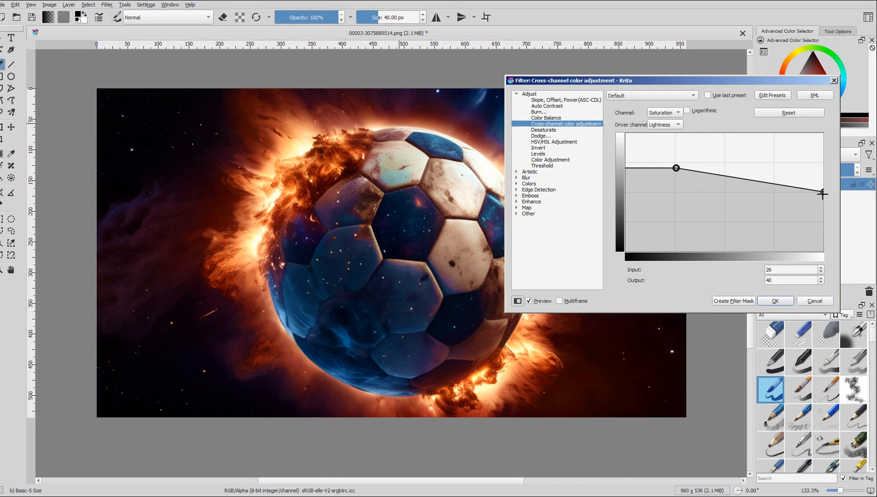
{"action": "mouse_move", "coordinate": [822, 194]}
{"action": "left_mouse_down"}
{"action": "mouse_move", "coordinate": [816, 213]}
{"action": "mouse_move", "coordinate": [818, 166]}
{"action": "mouse_move", "coordinate": [820, 179]}
{"action": "left_mouse_up"}
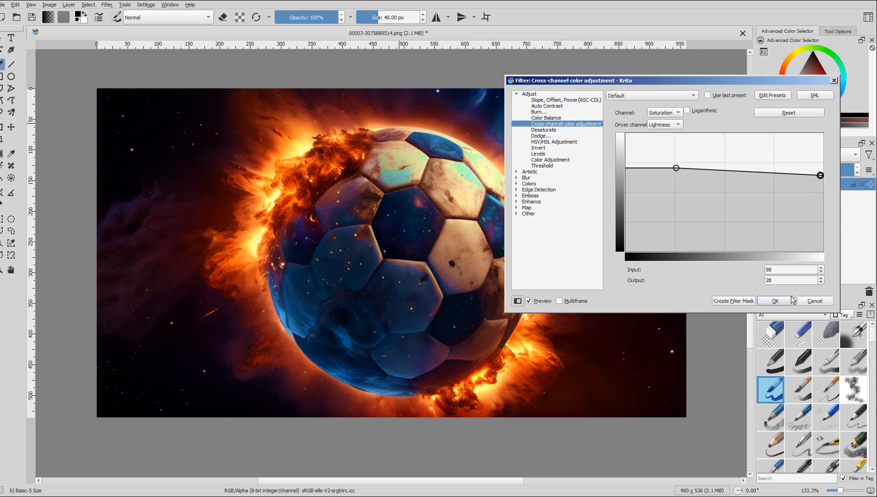
{"action": "left_click", "coordinate": [783, 300]}
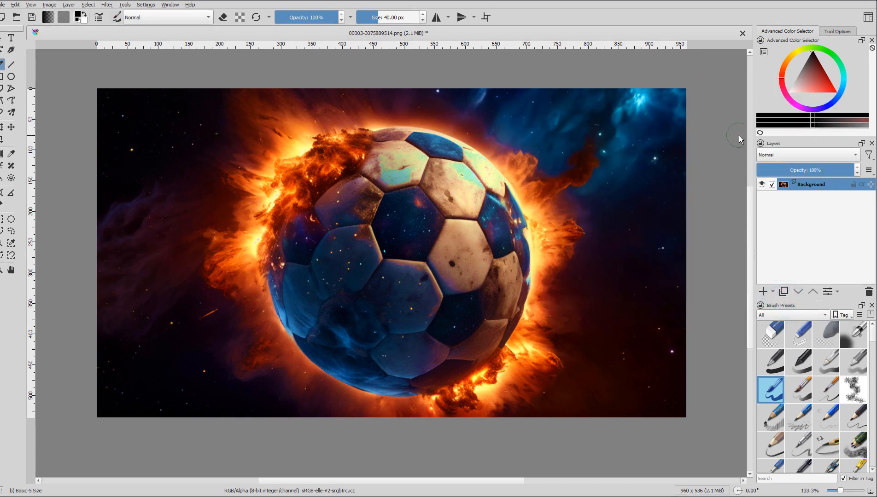
- Undo and redo the cross-channel adjustment to compare the image before and after it
{"action": "key", "text": "ctrl+z"}
{"action": "key", "text": "ctrl+shift+z"}
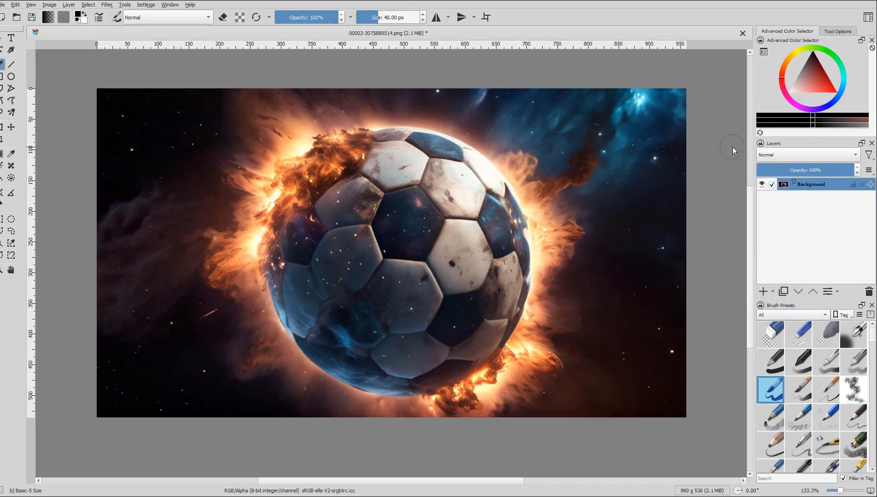
{"action": "key", "text": "ctrl+z"}
{"action": "key", "text": "ctrl+shift+z"}
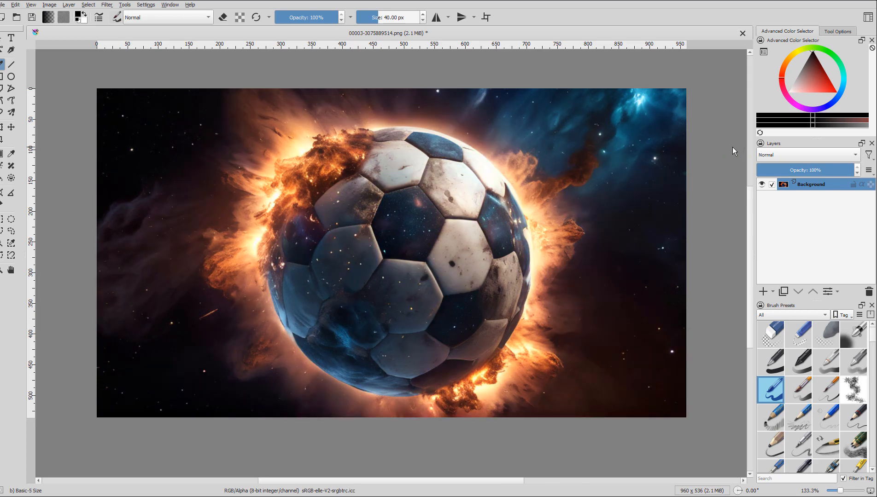